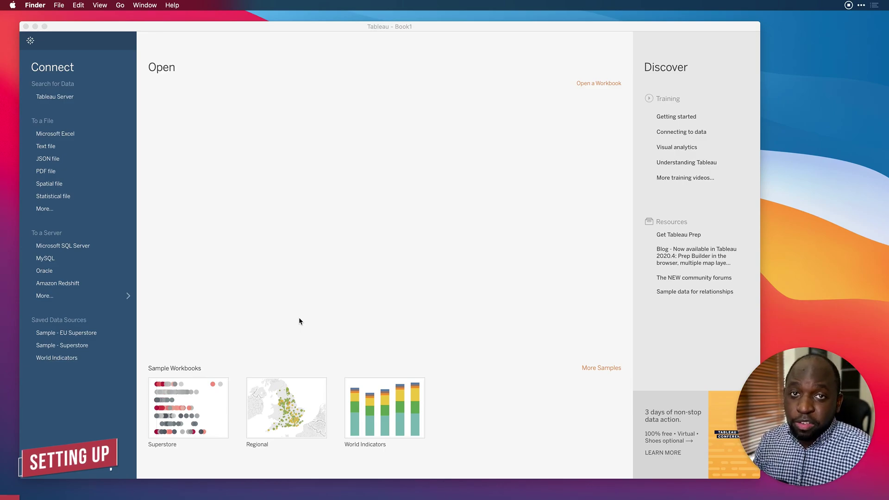
Connect to the MOCK_DATA.xlsx Excel workbook as the data source
click(71, 137)
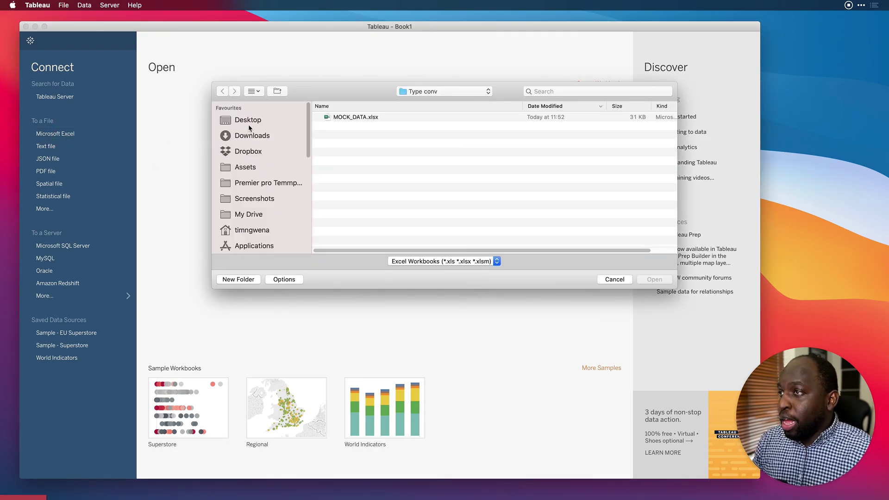
click(366, 122)
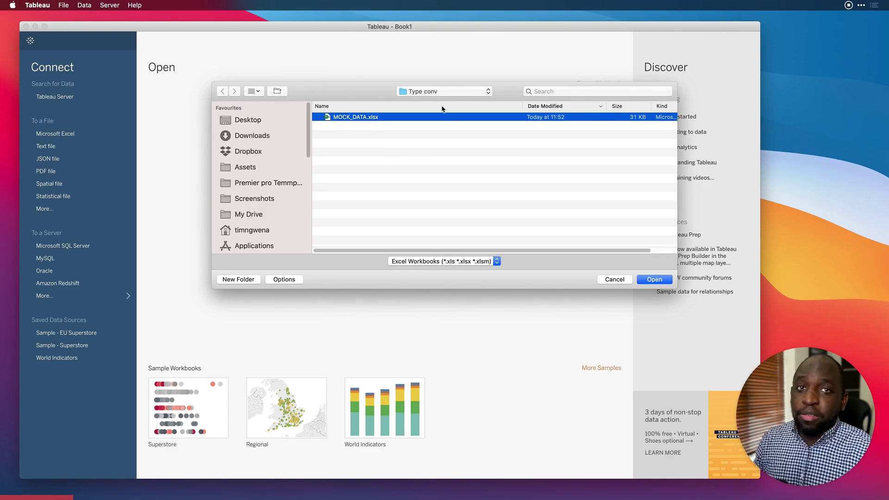
click(656, 280)
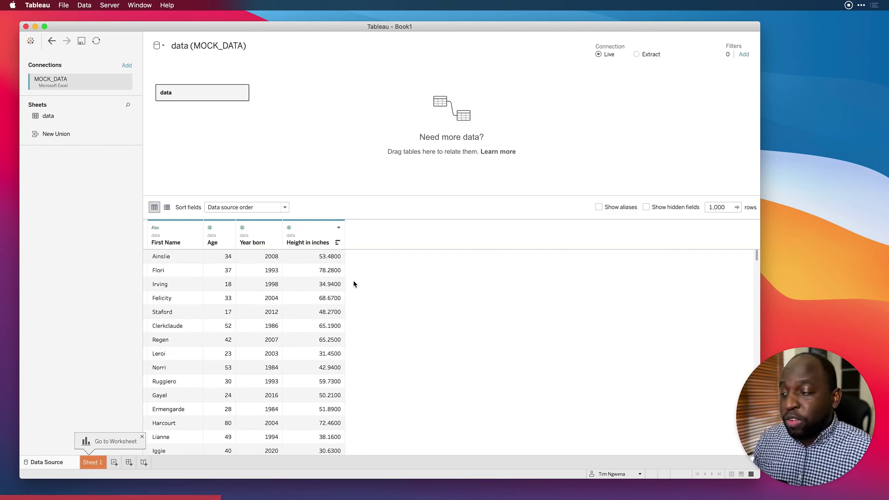
From Sheet 1, save the MOCK_DATA source as an extract in the Type conv folder
click(92, 462)
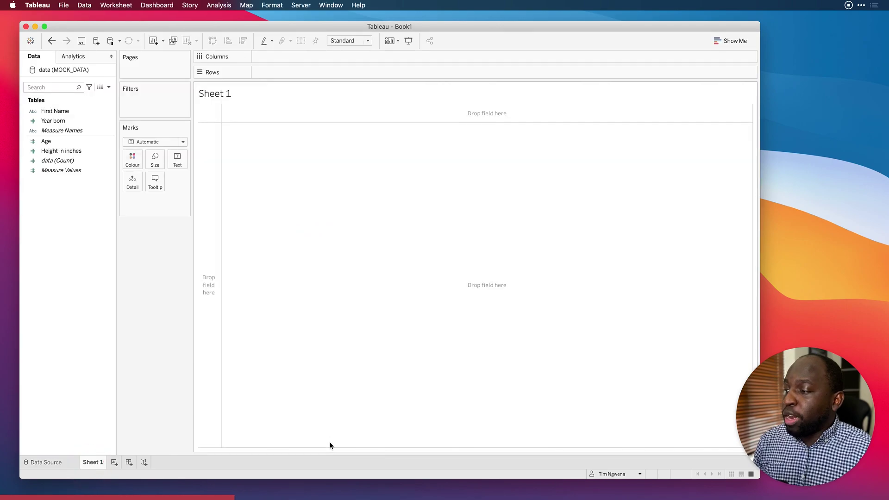
right_click(85, 71)
click(143, 144)
click(472, 411)
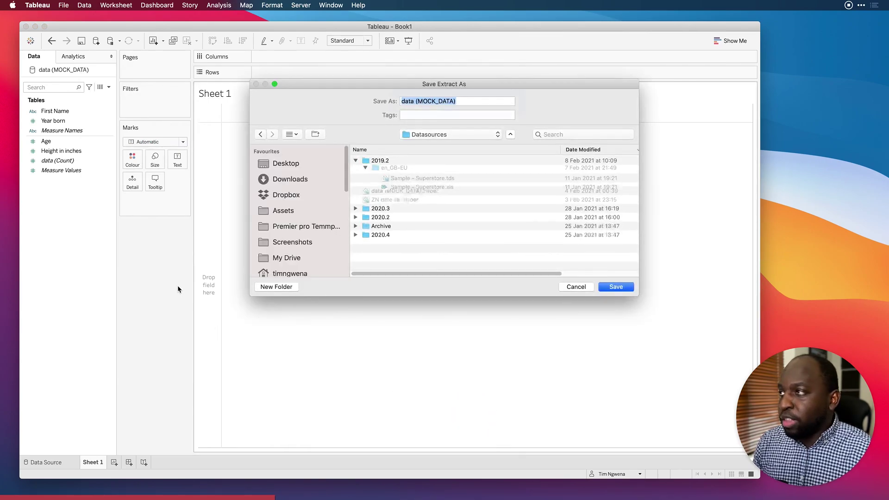
click(292, 164)
double_click(398, 161)
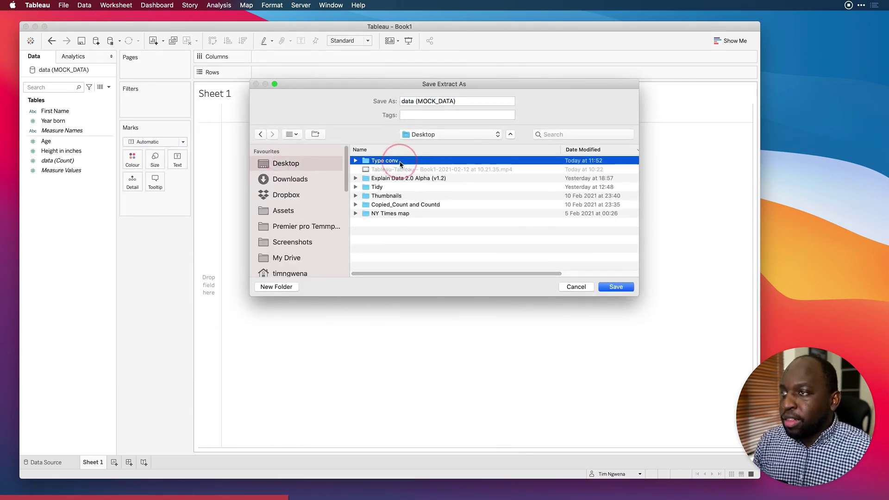
click(616, 287)
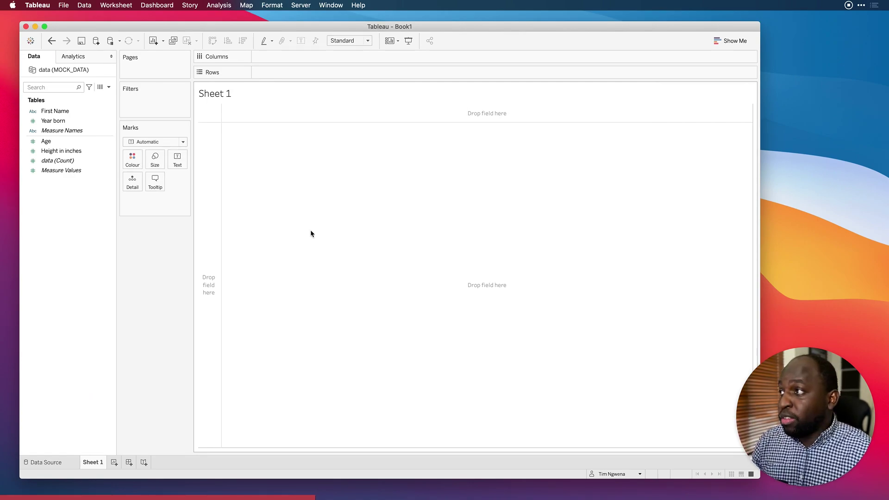
Put First Name and a discrete Year born on Rows to list each name's birth year
drag(71, 115, 279, 79)
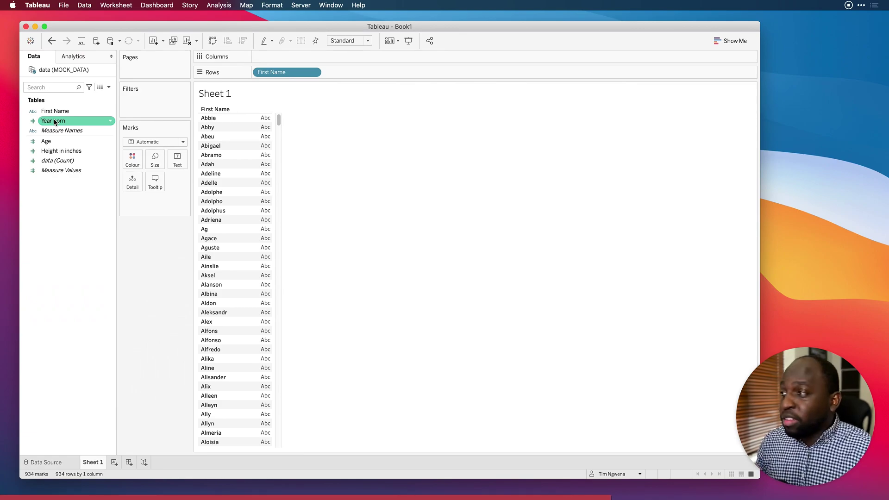
drag(54, 121, 346, 76)
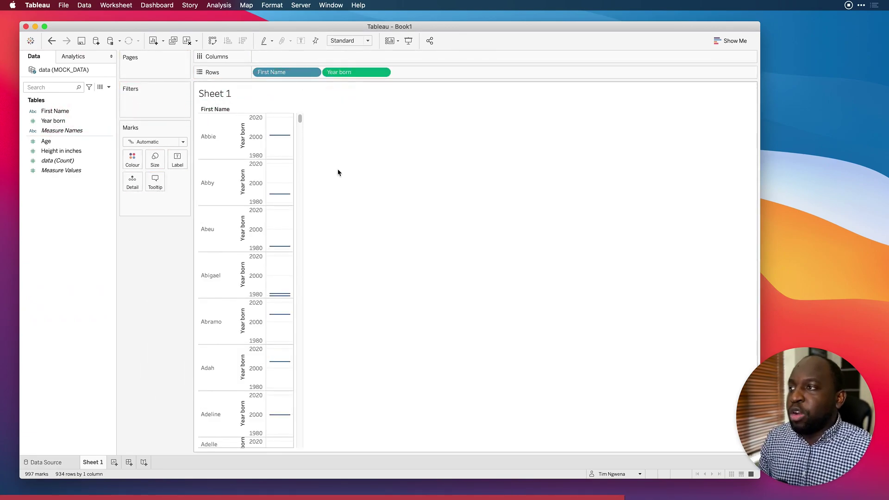
click(382, 72)
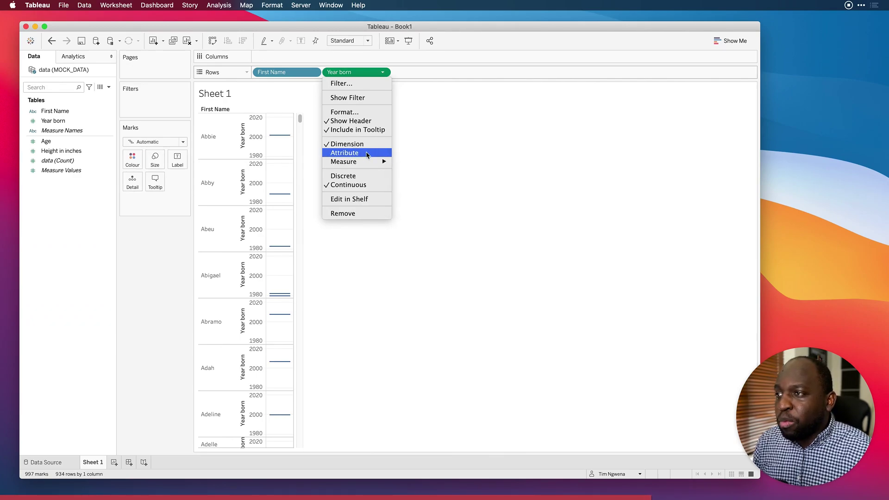
click(365, 176)
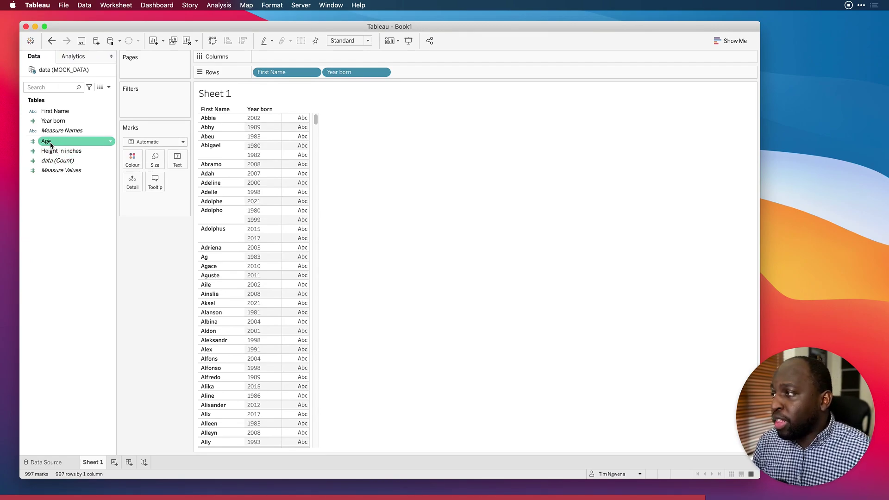
Add Age and Height in inches to Rows, making both pills discrete
mouse_move(49, 145)
mouse_down()
mouse_move(145, 142)
mouse_move(445, 74)
mouse_move(436, 75)
mouse_up()
click(451, 72)
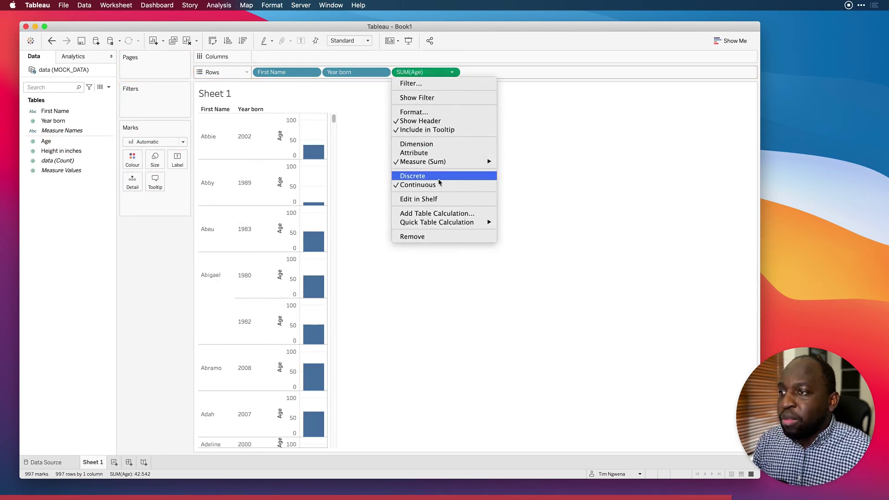
click(440, 179)
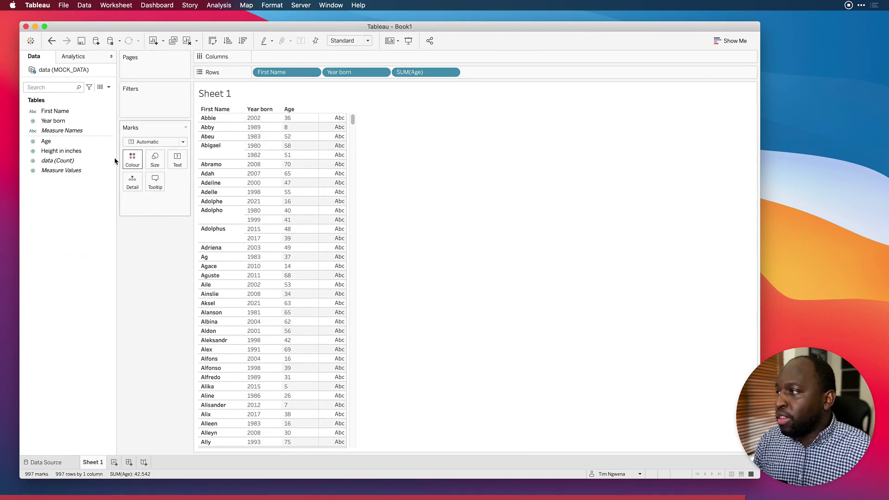
mouse_move(51, 151)
mouse_down()
mouse_move(492, 98)
mouse_move(491, 72)
mouse_up()
click(522, 72)
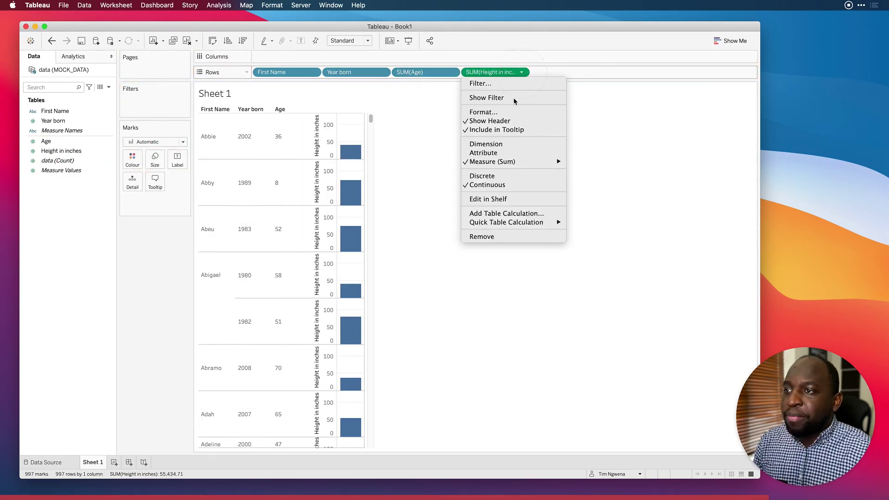
click(508, 175)
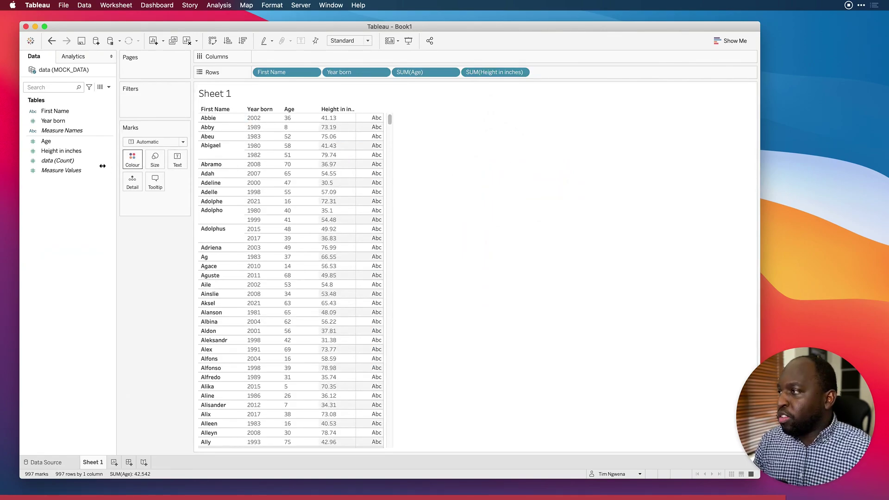
Inspect the data's Count field and scroll through the resulting table
click(56, 161)
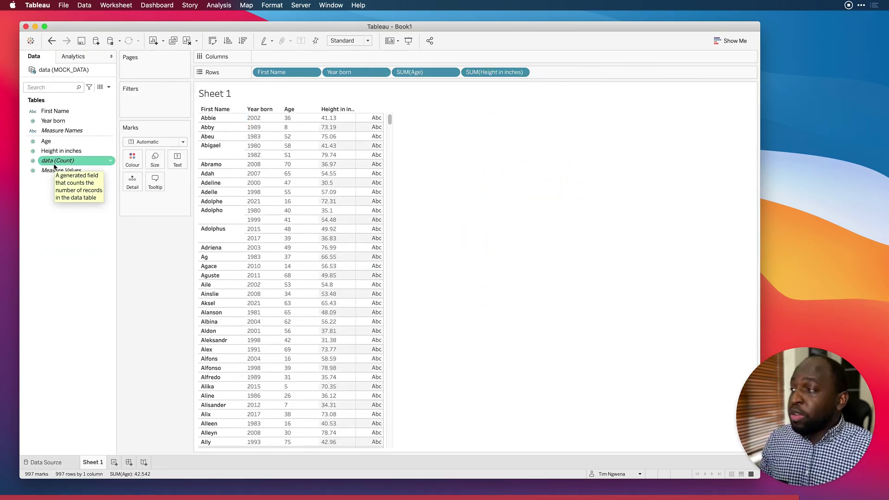
click(307, 142)
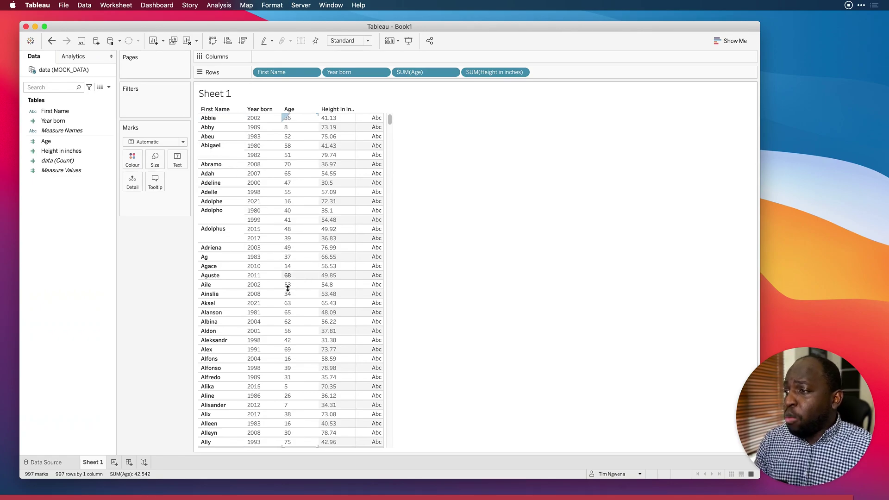
scroll(231, 294, down, 10)
scroll(231, 294, up, 10)
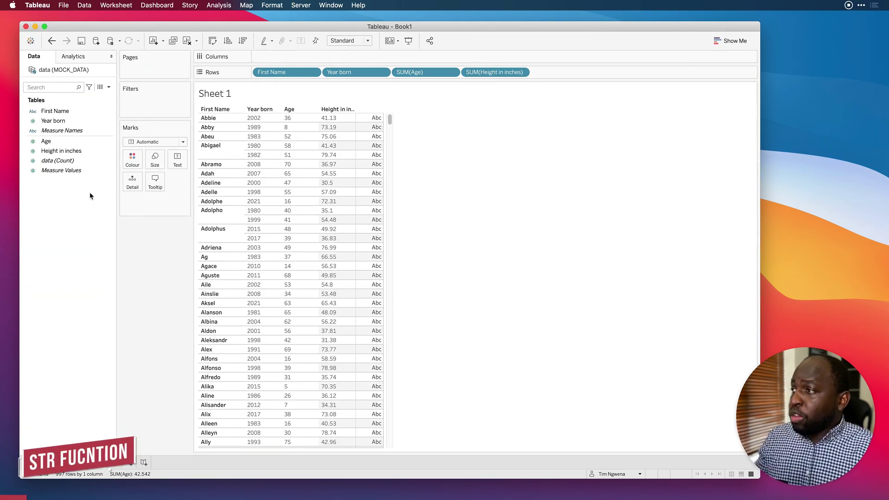
Start a new calculated field and resize and reposition its editor
click(109, 87)
click(58, 93)
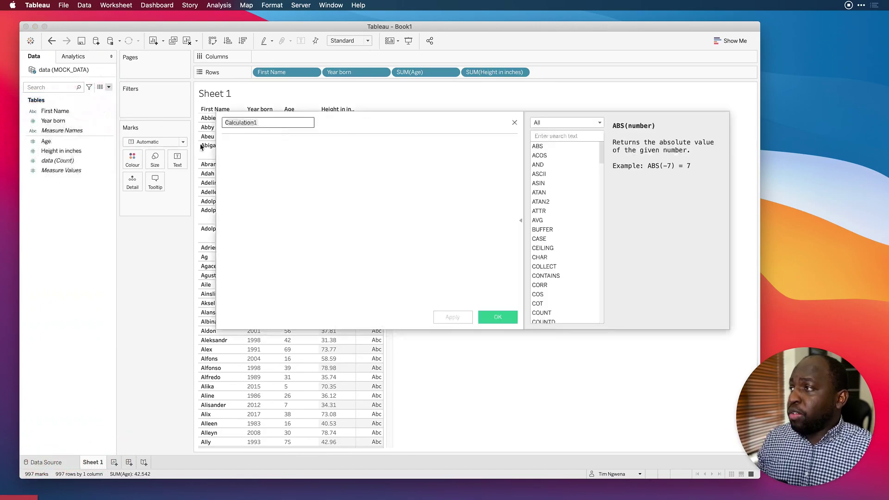
drag(414, 123, 401, 217)
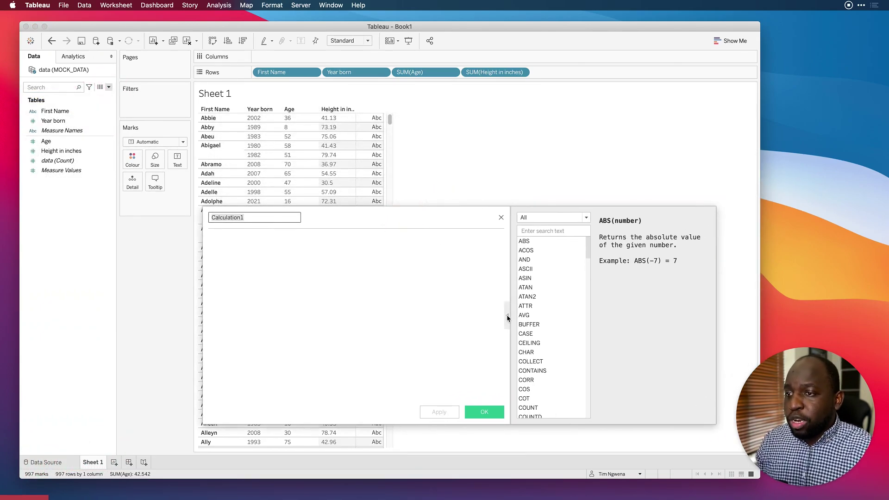
click(506, 315)
drag(509, 281, 426, 280)
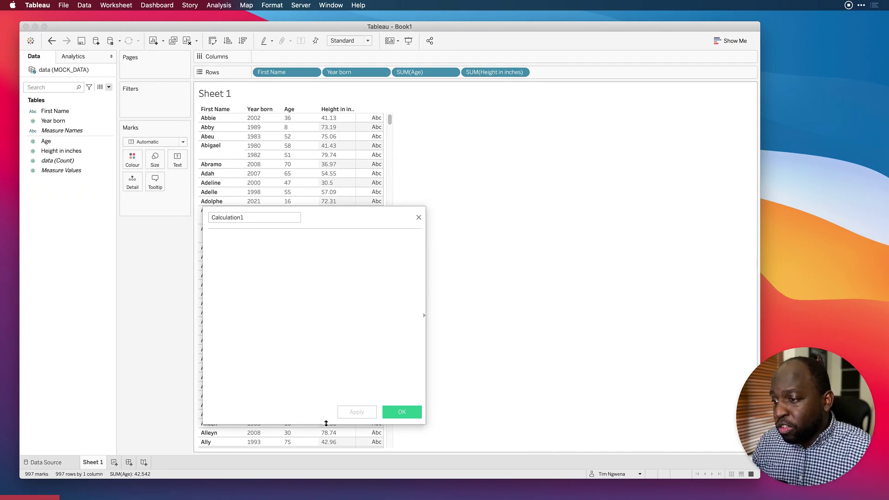
drag(325, 424, 340, 347)
drag(349, 216, 368, 281)
click(441, 340)
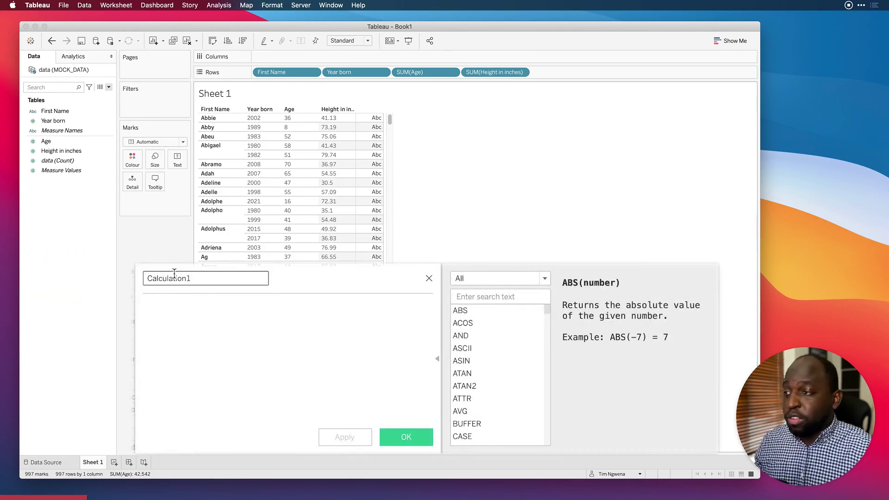
Name the calculation String, define it as STR([Age]), and apply it
double_click(175, 278)
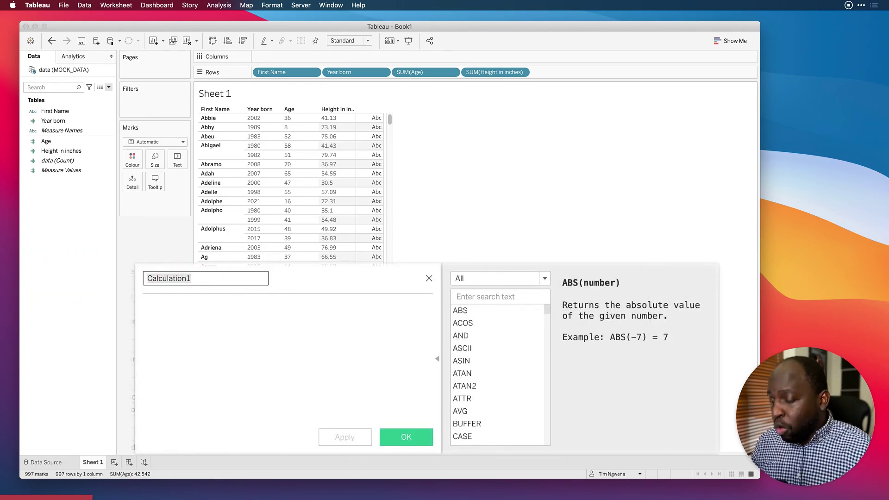
text(String)
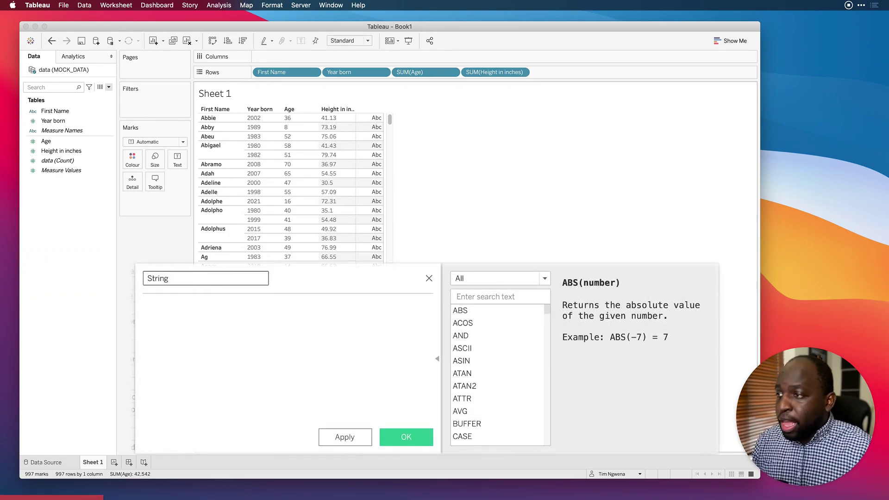
click(190, 318)
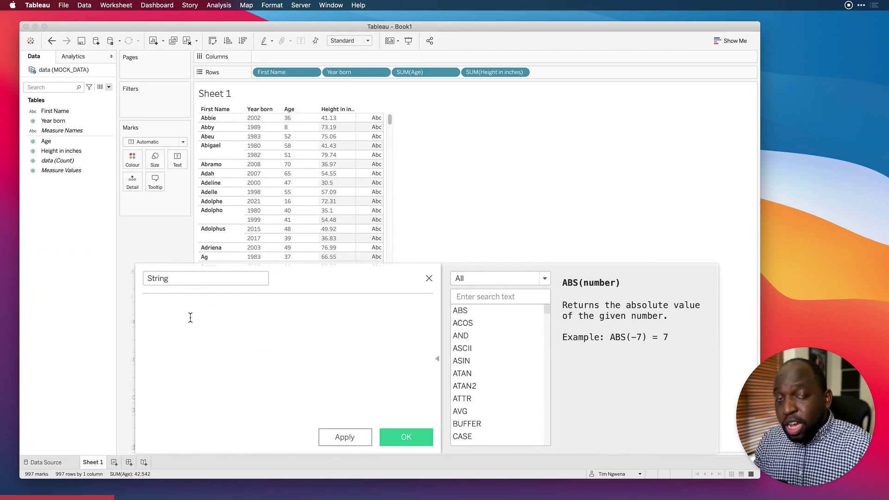
text(str)
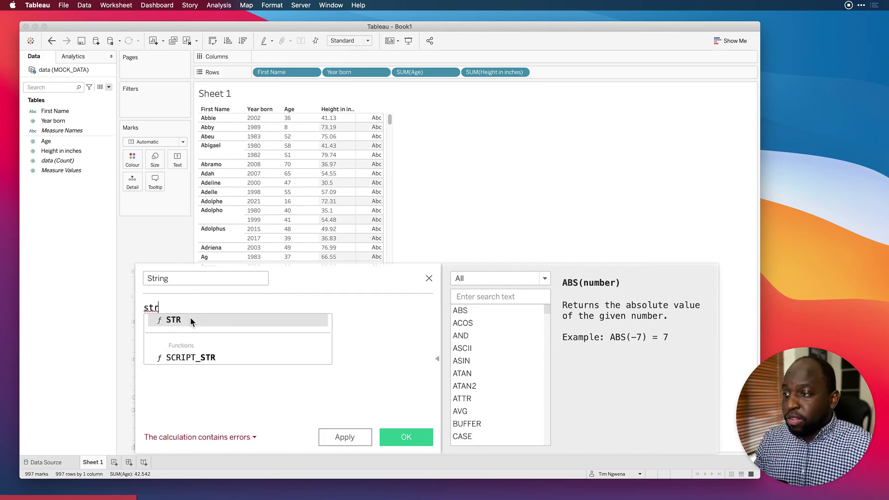
key(Return)
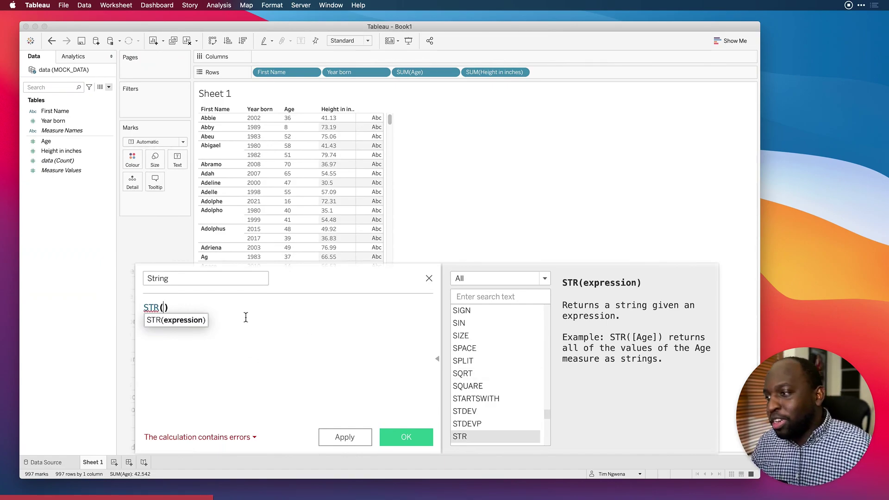
click(161, 310)
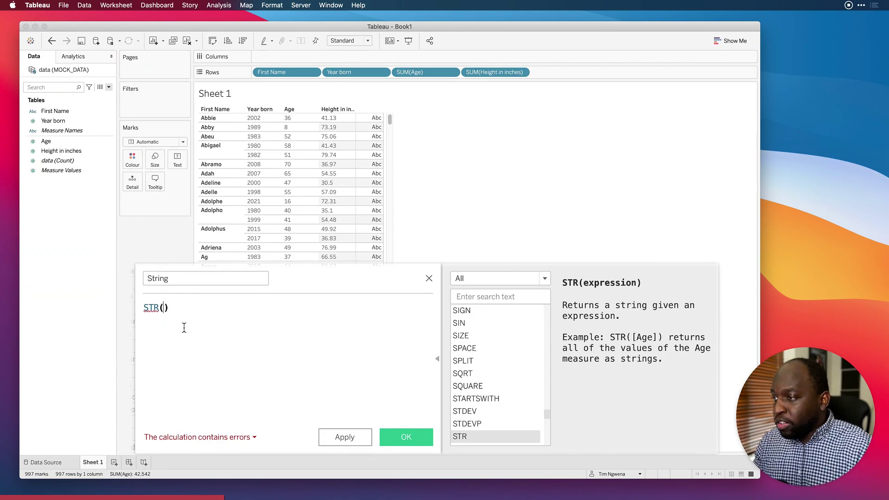
text(Ag)
key(BackSpace)
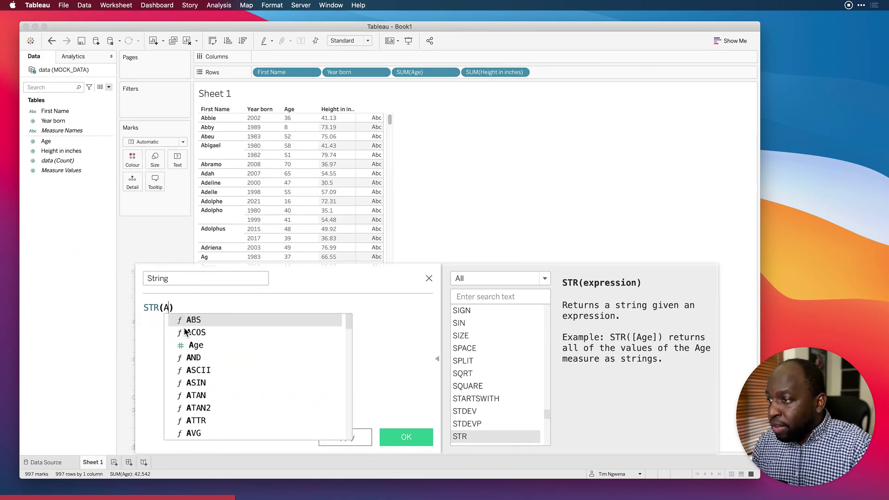
text(ge)
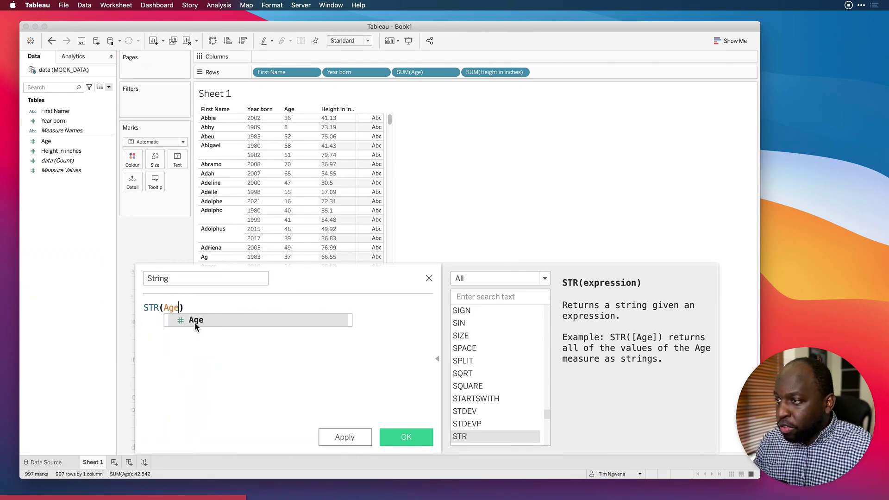
click(197, 321)
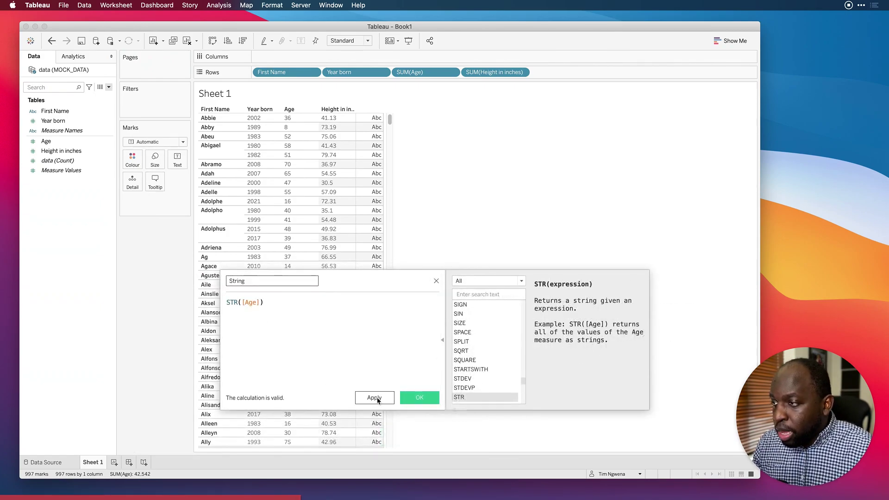
click(375, 397)
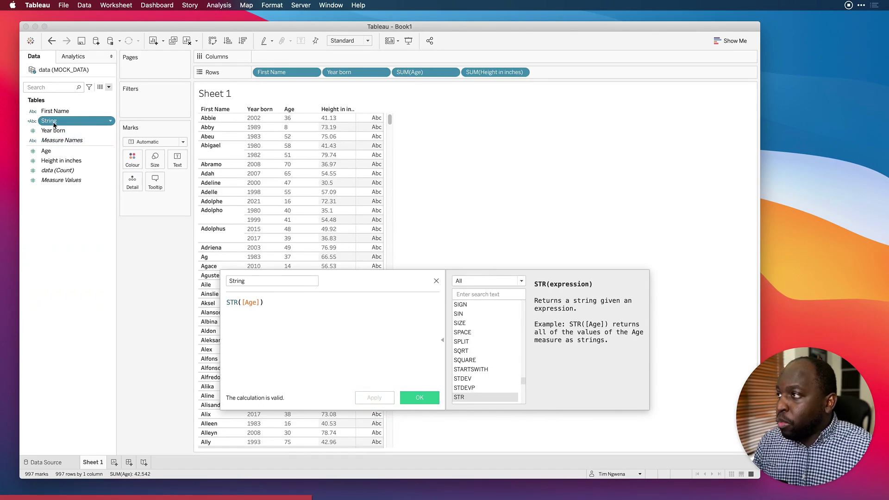
Place String on Rows between Year born and Age, then close the calculation editor
mouse_move(51, 120)
mouse_down()
mouse_move(313, 101)
mouse_move(282, 100)
mouse_move(394, 78)
mouse_up()
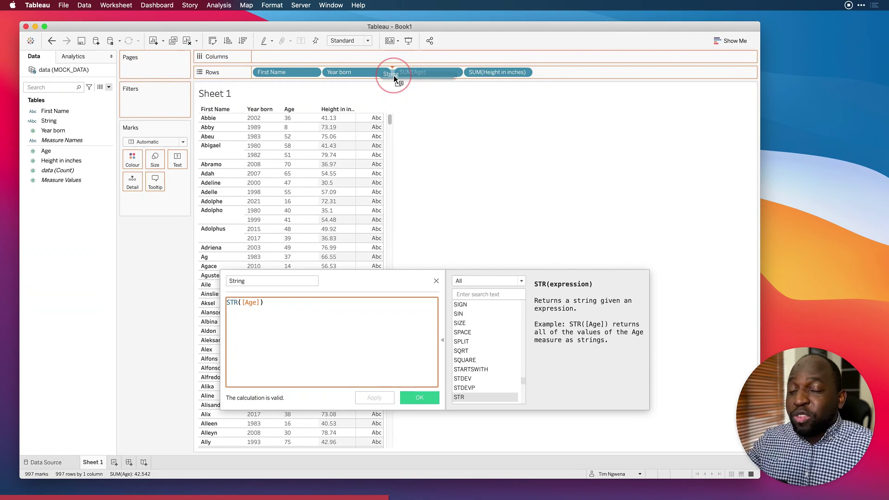
drag(394, 75, 394, 75)
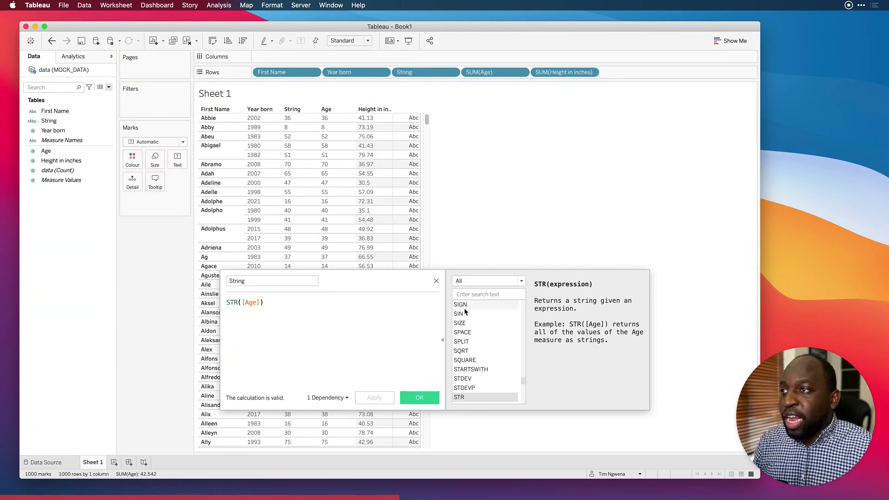
click(419, 397)
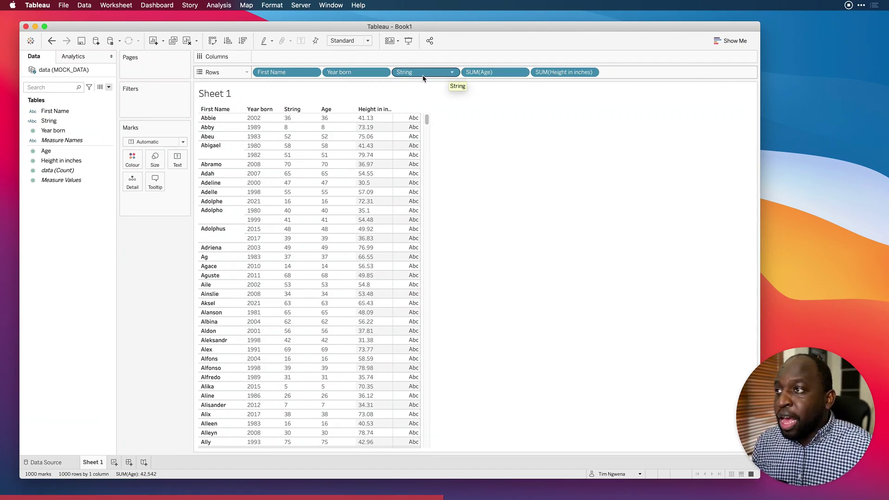
click(326, 119)
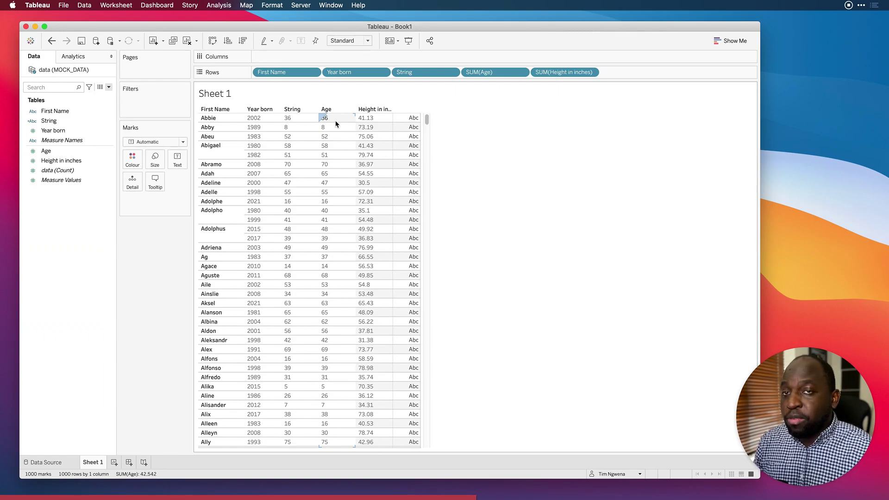
Change the String formula to STR([Height in inches]) and apply it
right_click(49, 121)
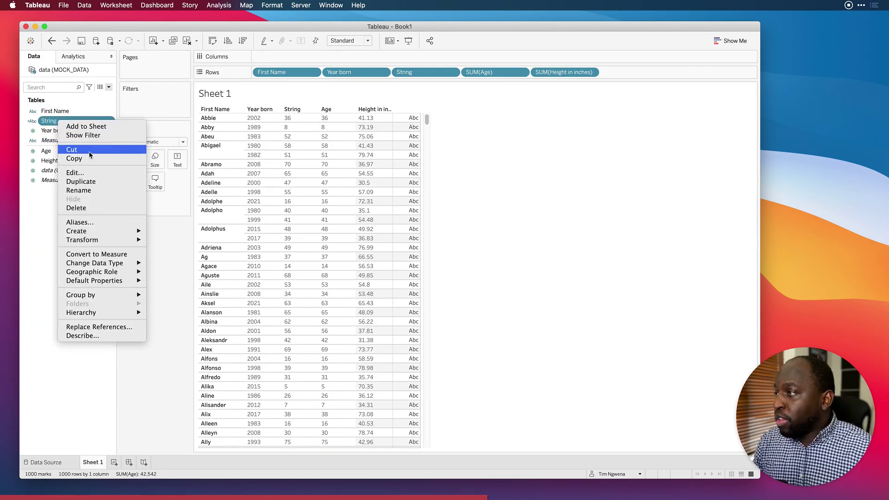
click(90, 173)
double_click(244, 302)
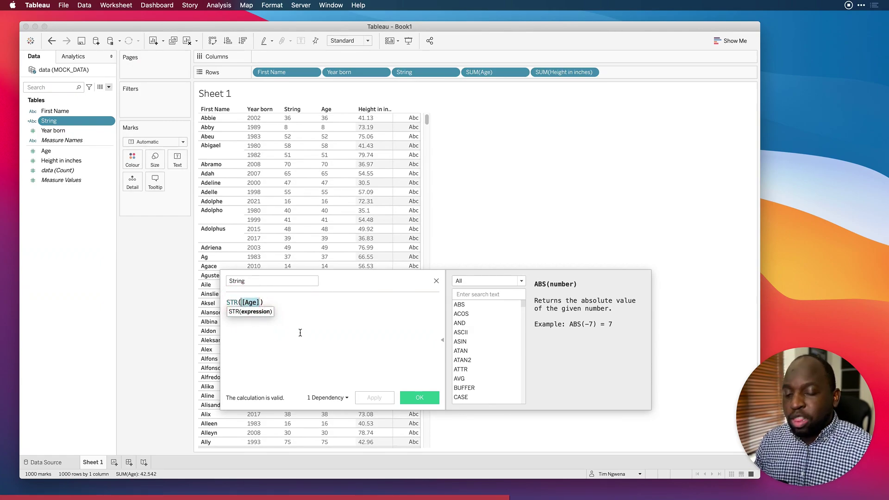
text(heigh)
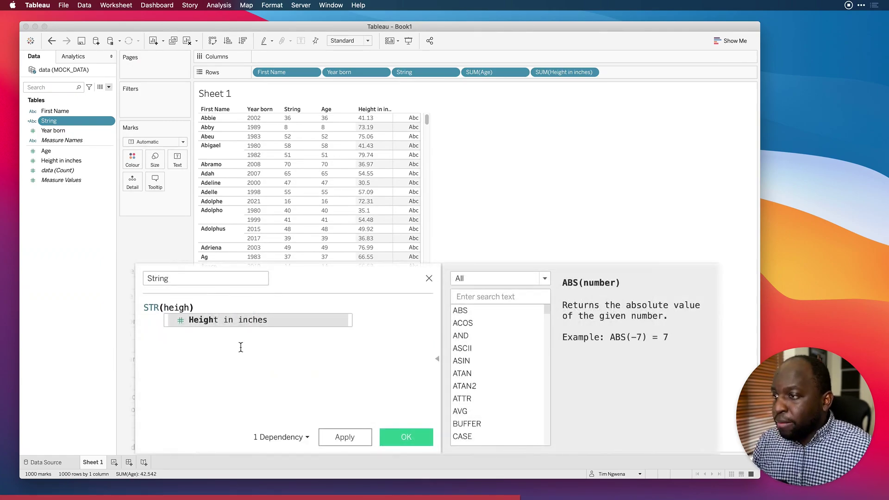
click(254, 322)
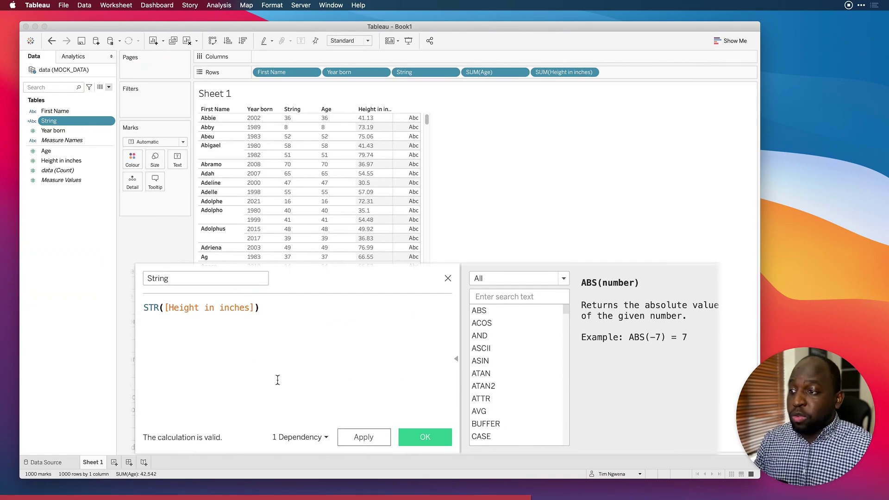
click(376, 438)
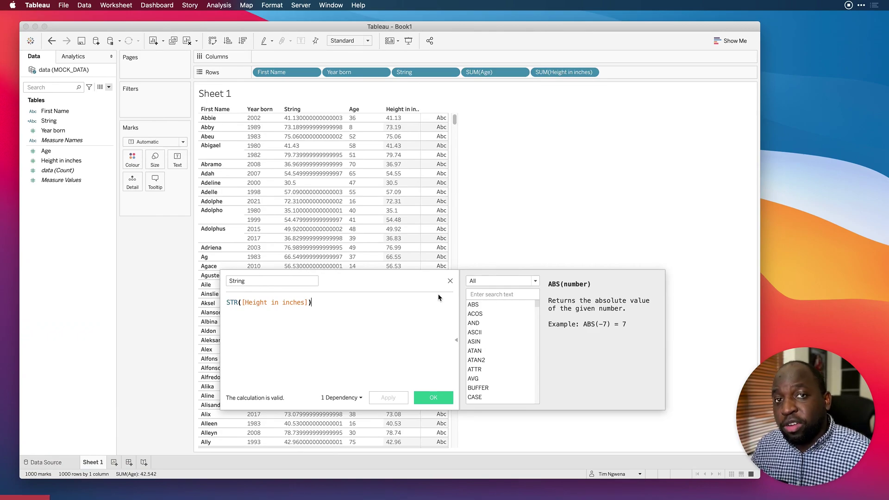
Create an Integer calculated field as INT([Height in inches]), apply it, and drag it toward Rows
click(450, 280)
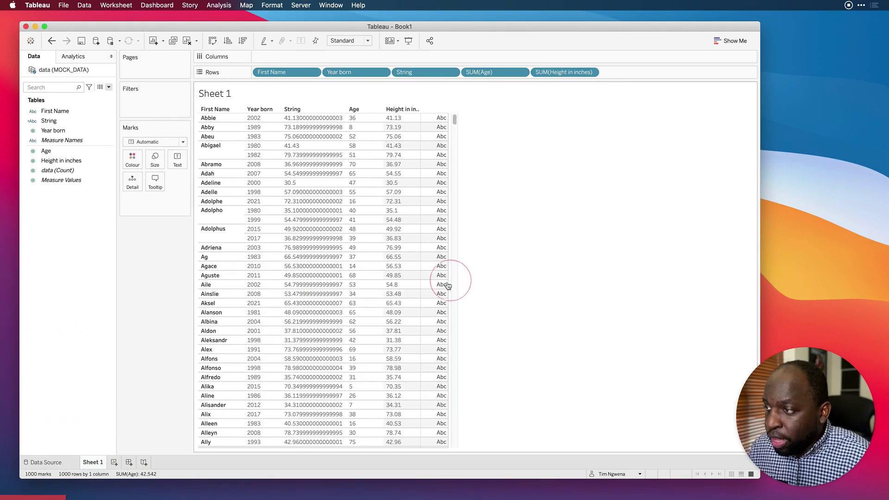
click(108, 87)
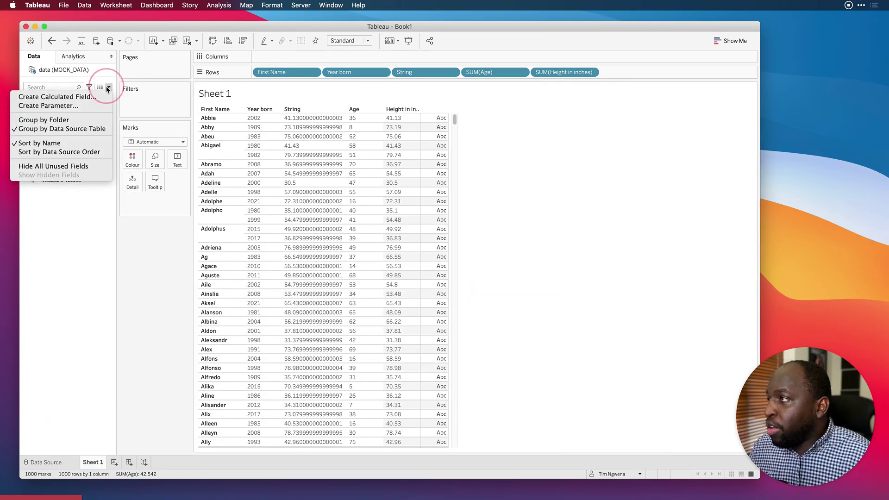
click(55, 93)
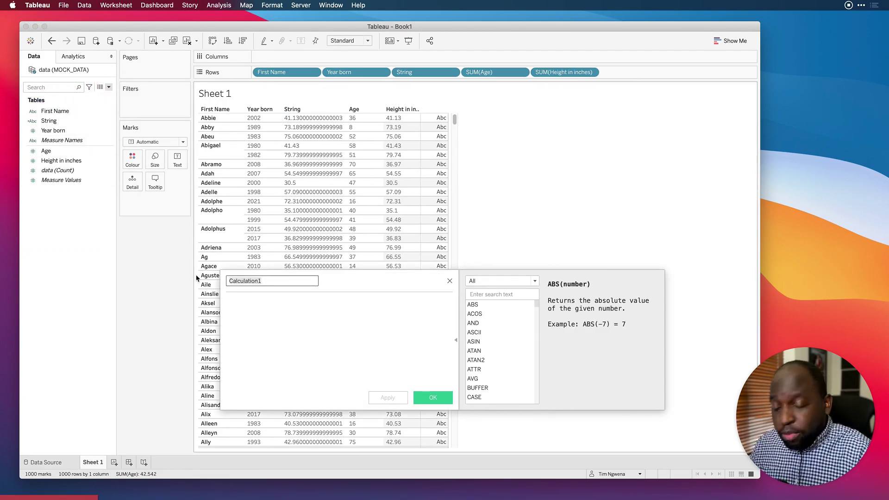
text(Integer)
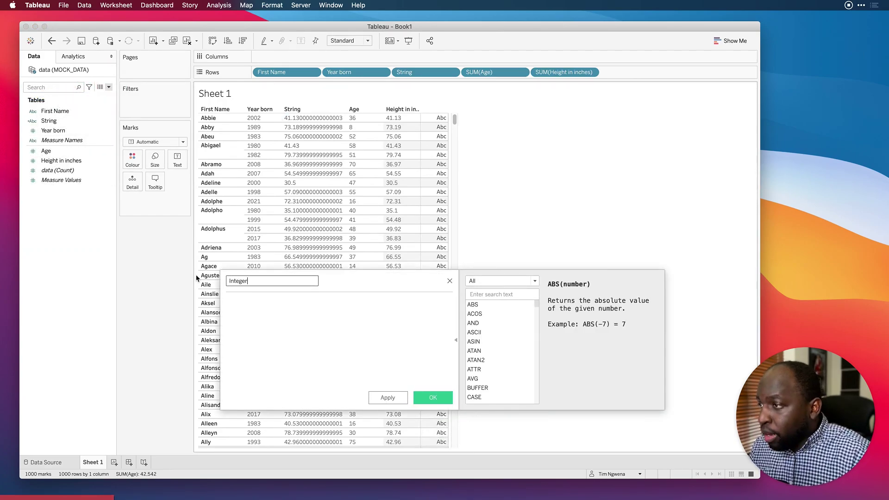
click(273, 319)
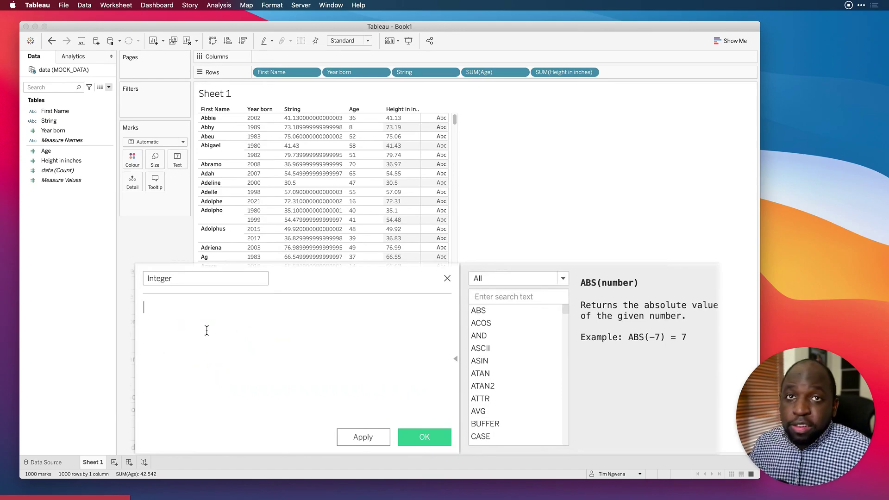
text(int)
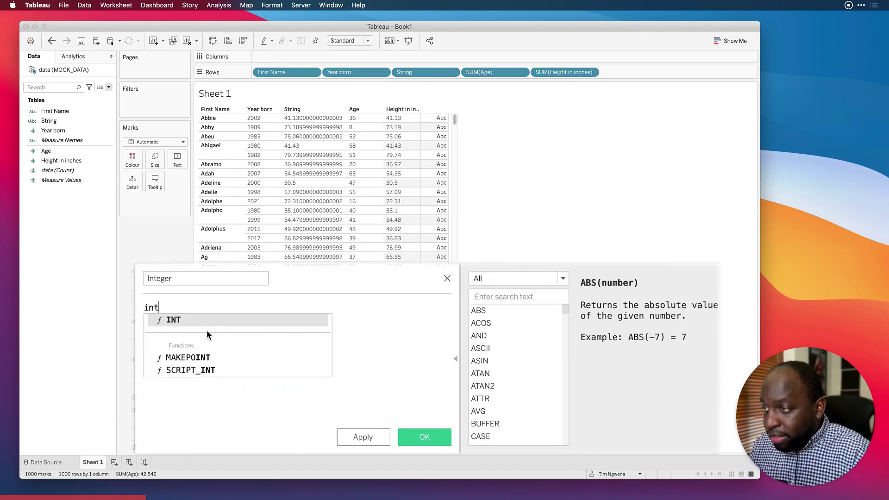
key(Return)
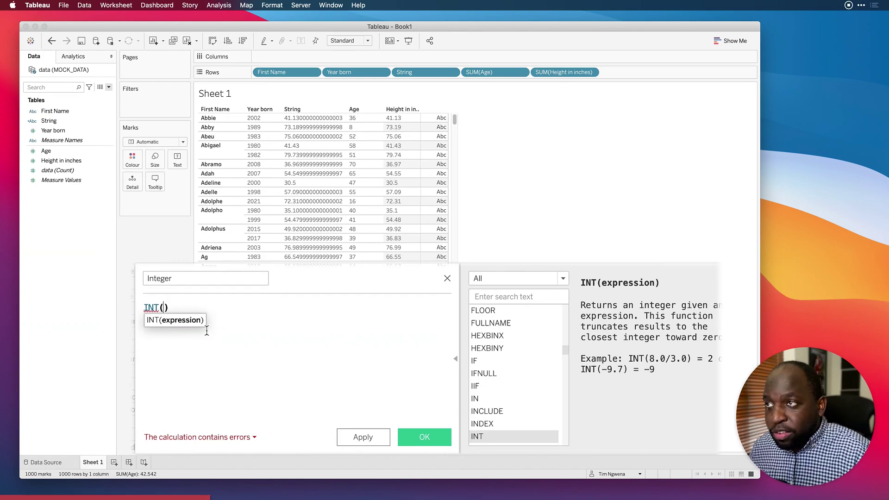
text(heigh)
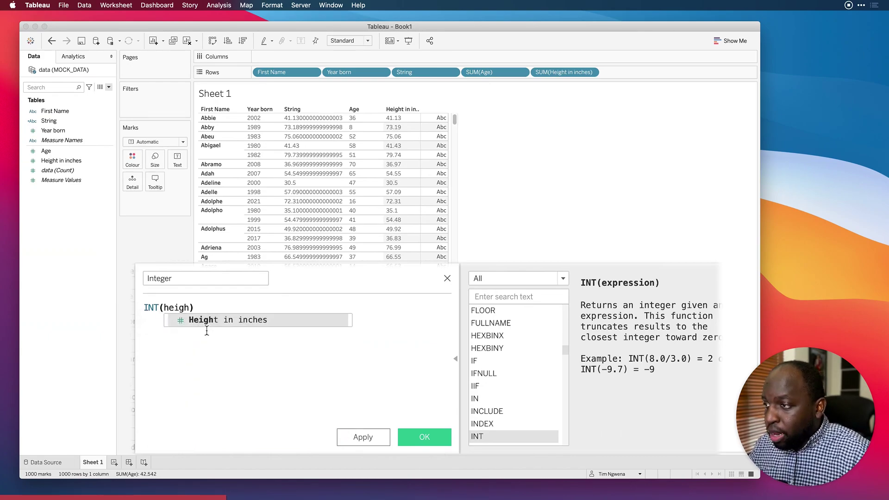
key(Return)
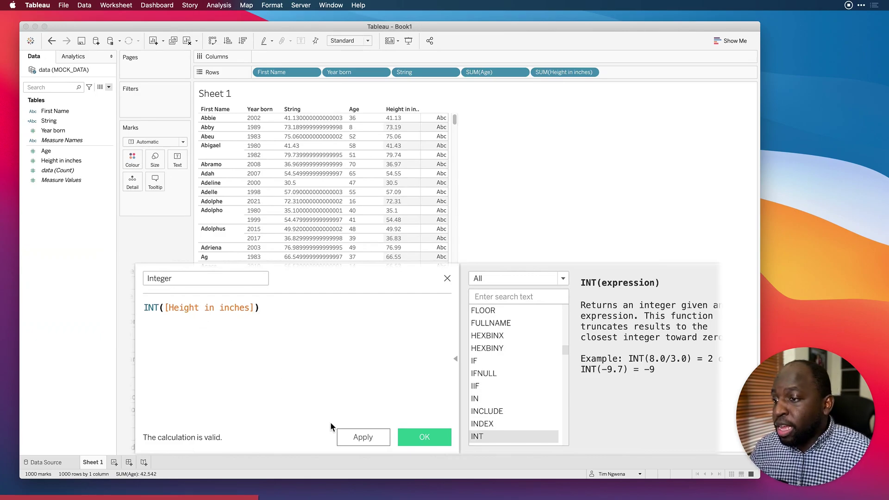
click(385, 397)
drag(72, 171, 625, 76)
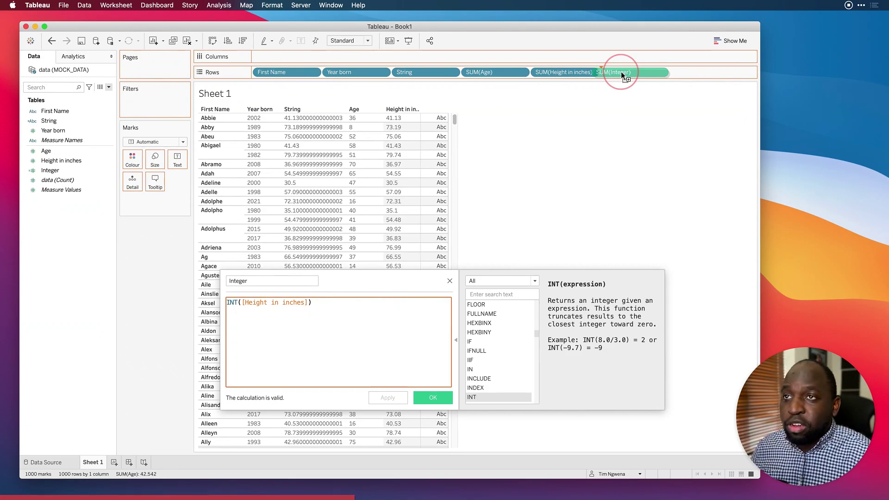
Drop Integer on Rows after Height in inches and make the SUM(Integer) pill discrete
drag(624, 76, 631, 75)
mouse_move(432, 142)
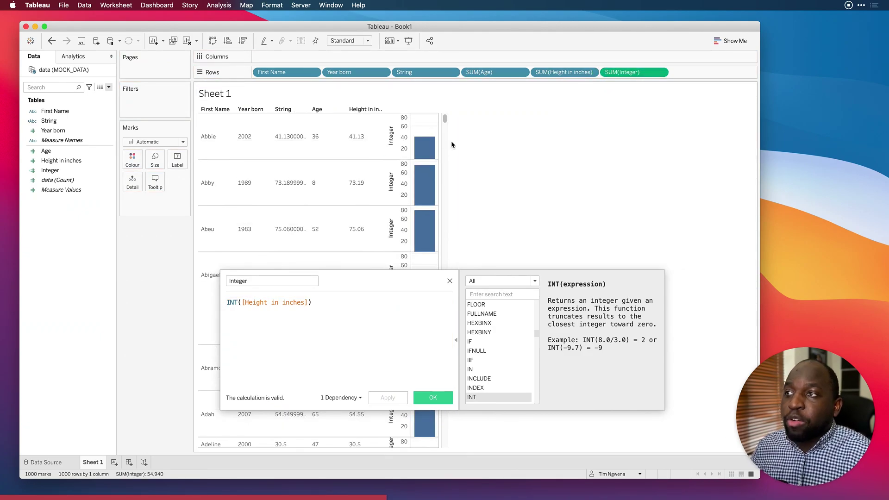
click(661, 72)
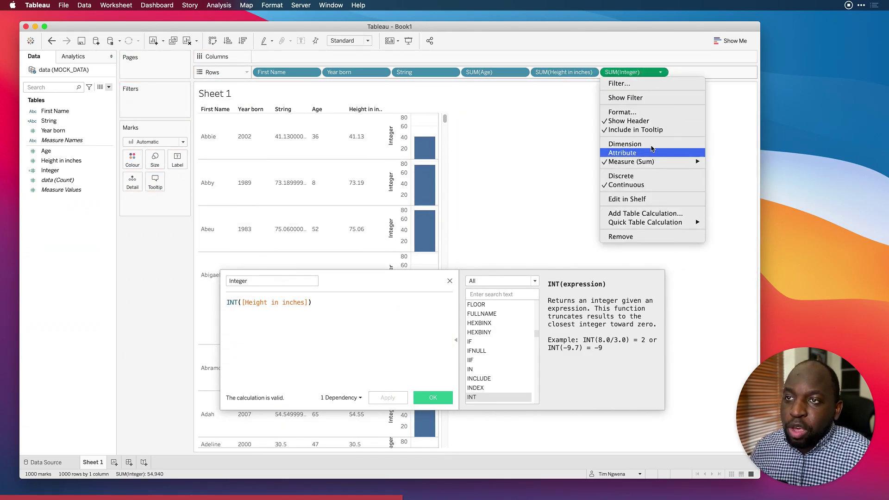
click(639, 179)
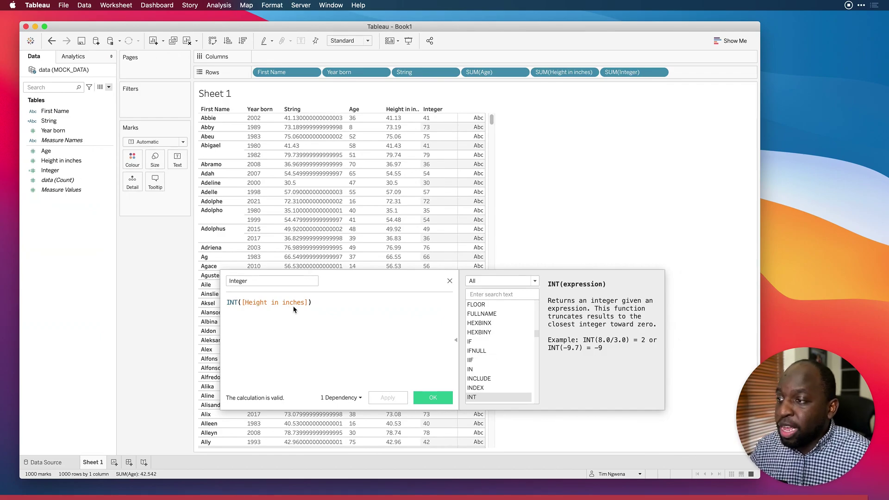
Close the Integer editor, then create a Float field defined as FLOAT([Age]) and apply it
click(433, 398)
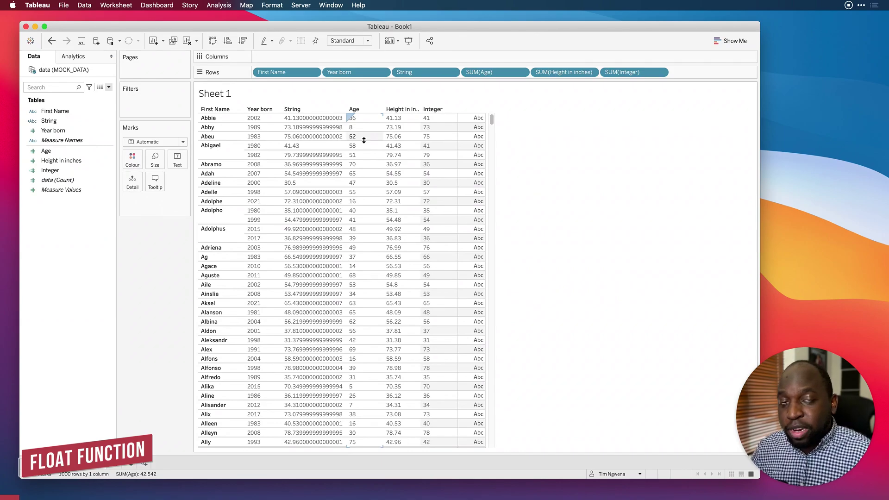
click(110, 88)
click(74, 94)
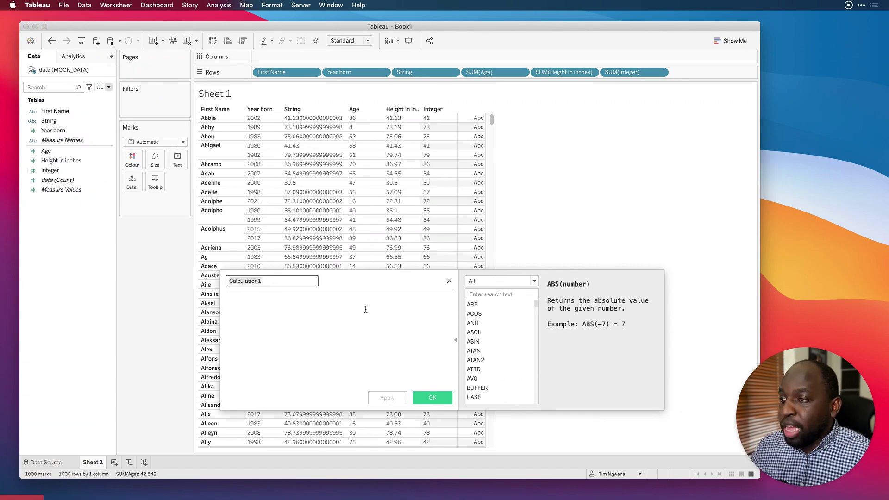
click(305, 310)
text(float)
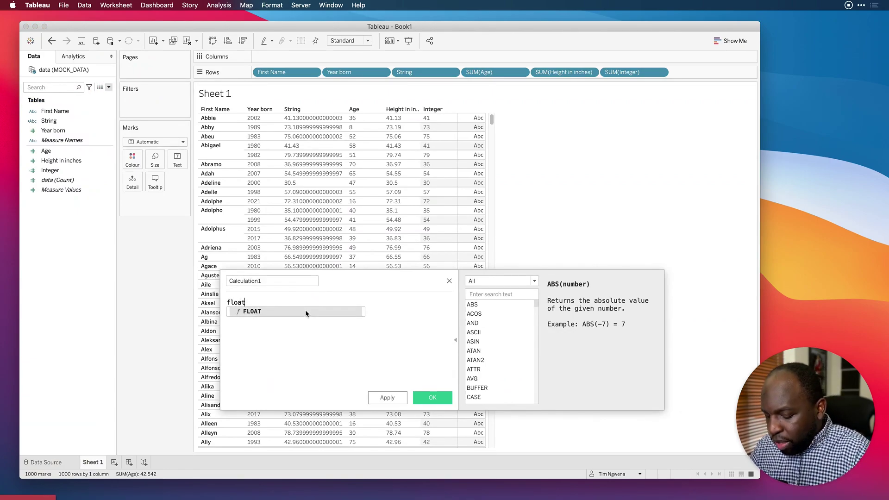
key(Return)
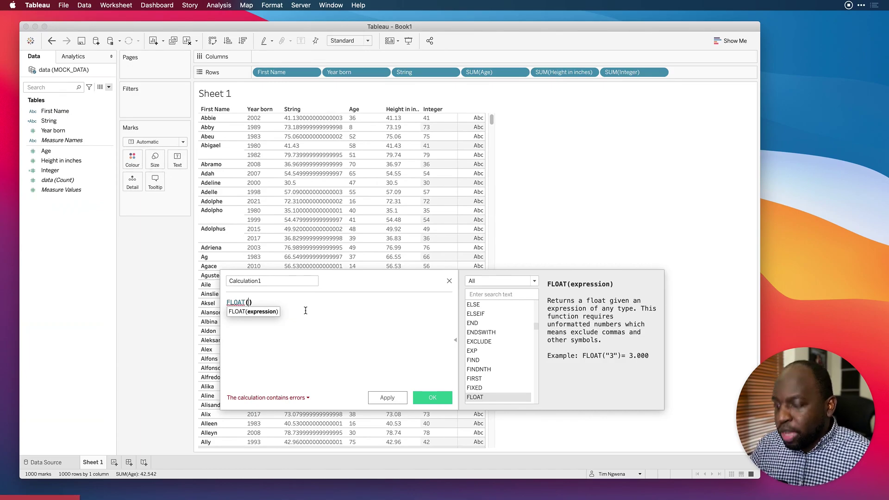
text(age)
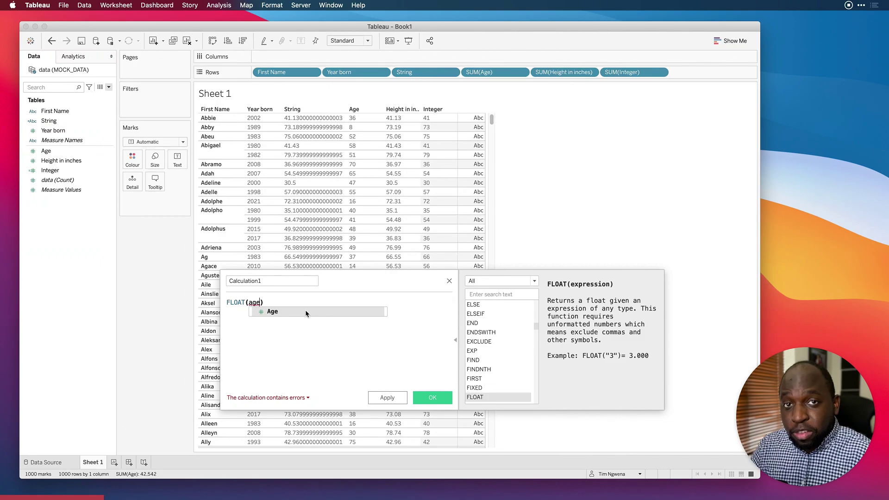
click(305, 312)
double_click(280, 280)
text(Float)
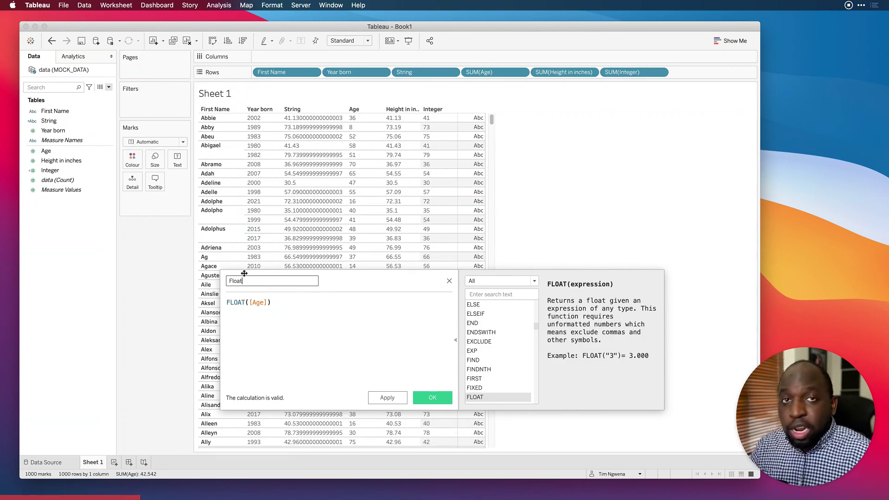
click(387, 398)
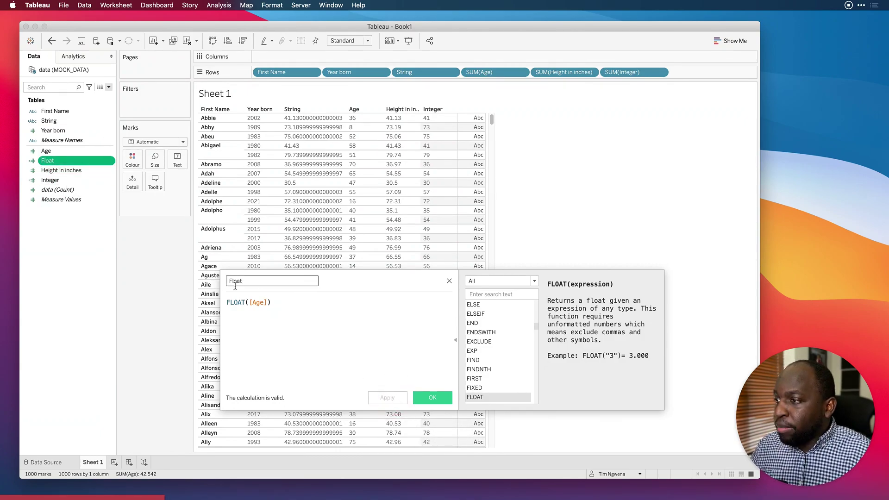
Add Float to the end of Rows as a discrete pill and close its calculation editor
drag(47, 165, 690, 76)
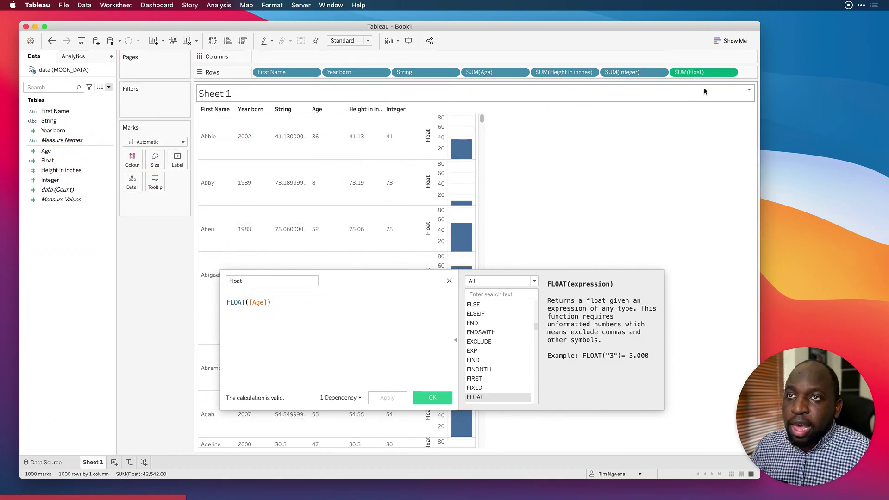
click(730, 73)
click(724, 176)
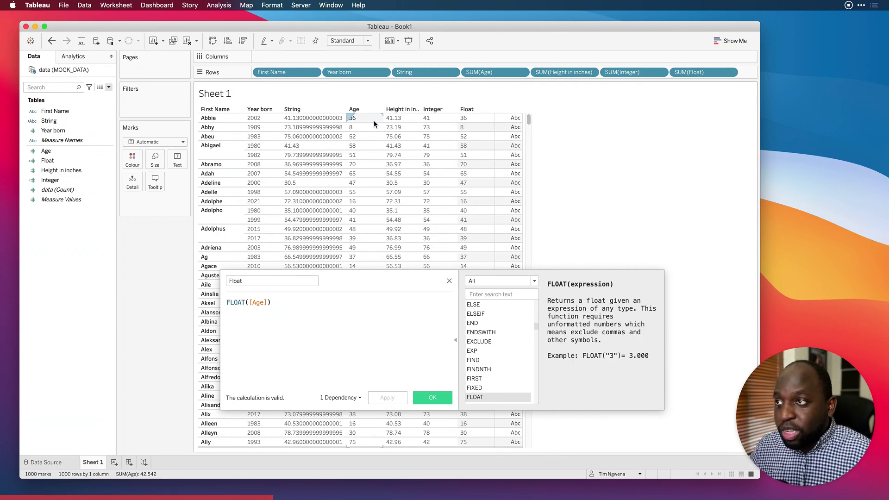
click(629, 198)
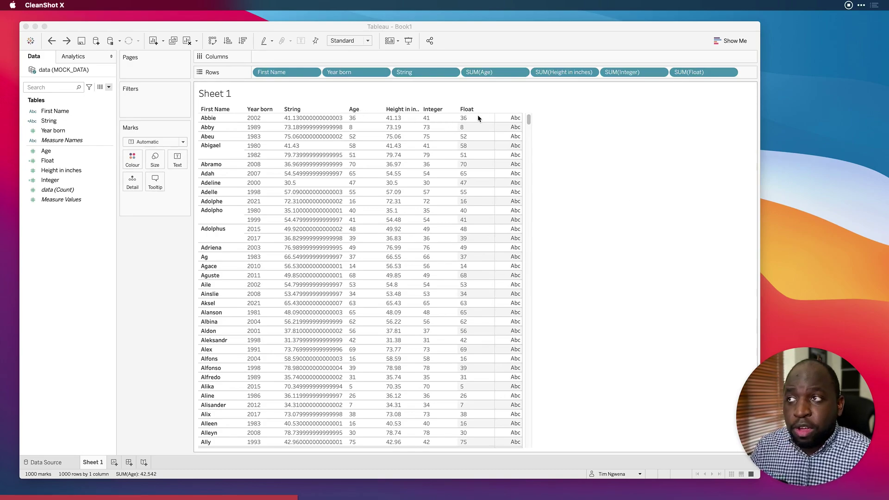
right_click(58, 151)
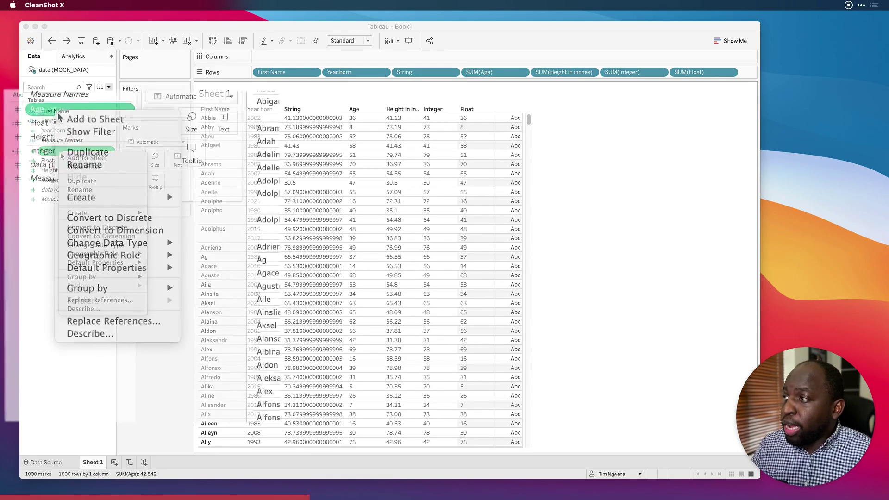
mouse_move(152, 243)
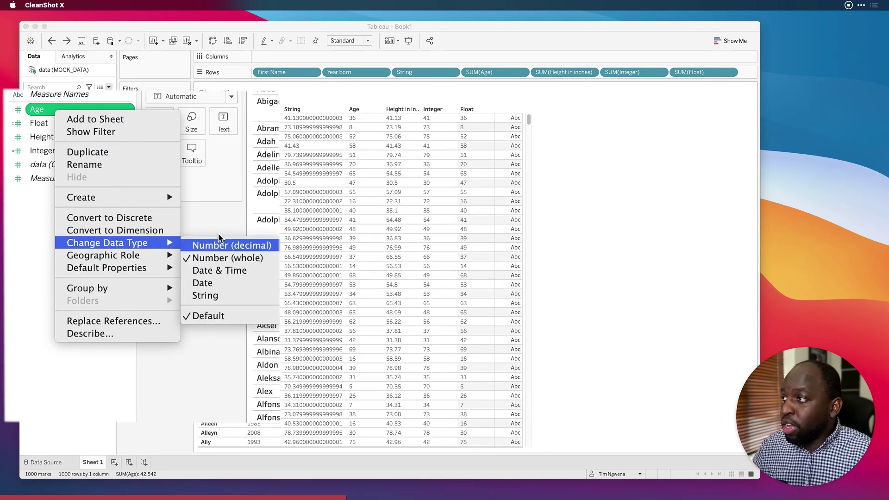
click(35, 125)
click(35, 123)
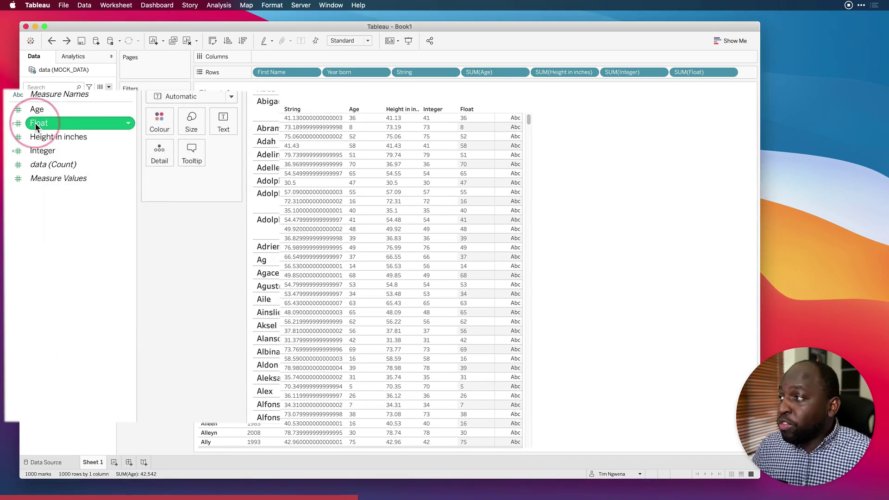
right_click(35, 123)
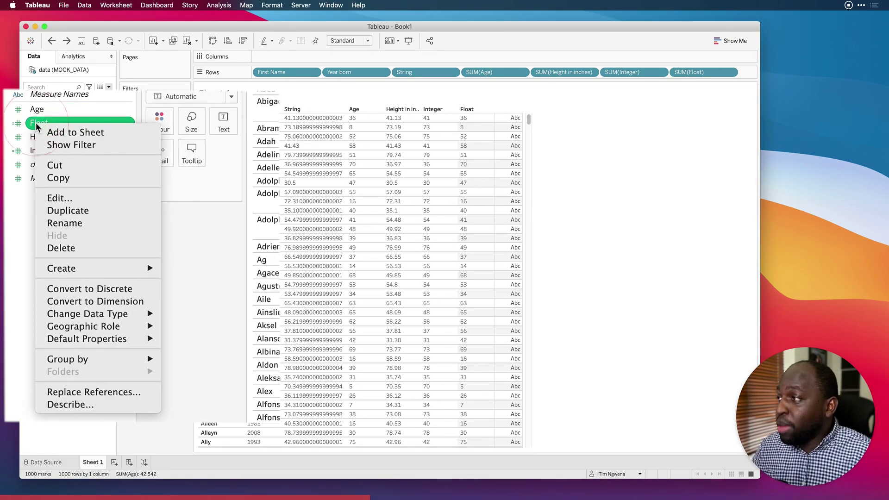
mouse_move(125, 316)
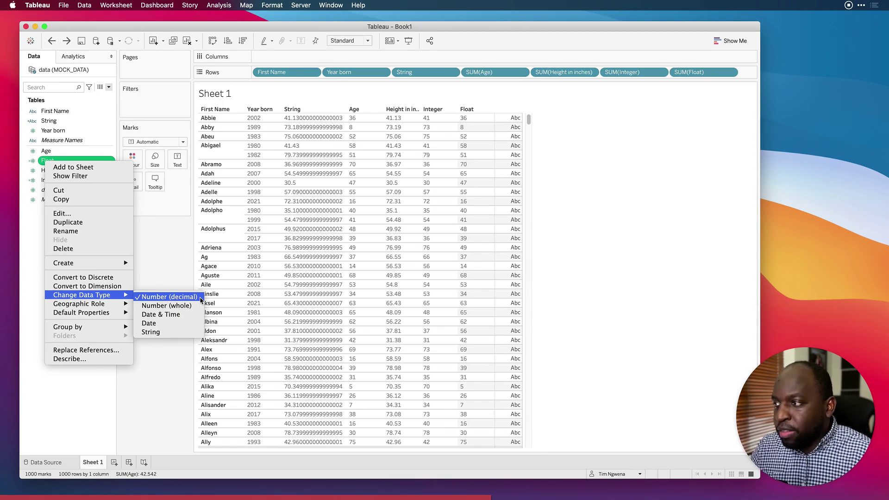
click(593, 235)
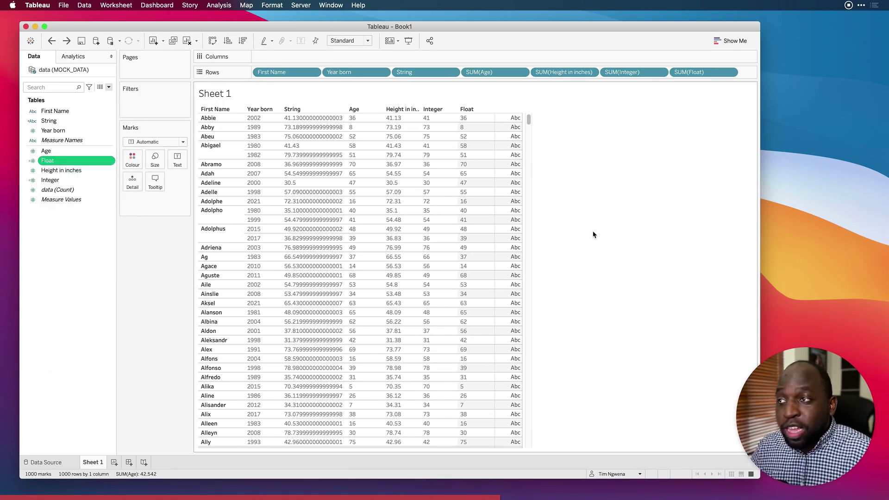
Format the Age values as Number (Custom) so they show two decimals, like 36.00
right_click(370, 121)
click(389, 159)
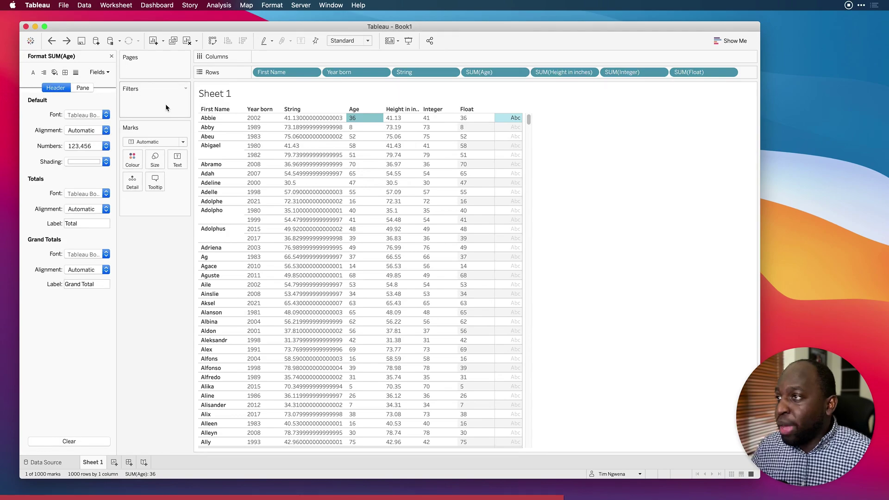
click(90, 145)
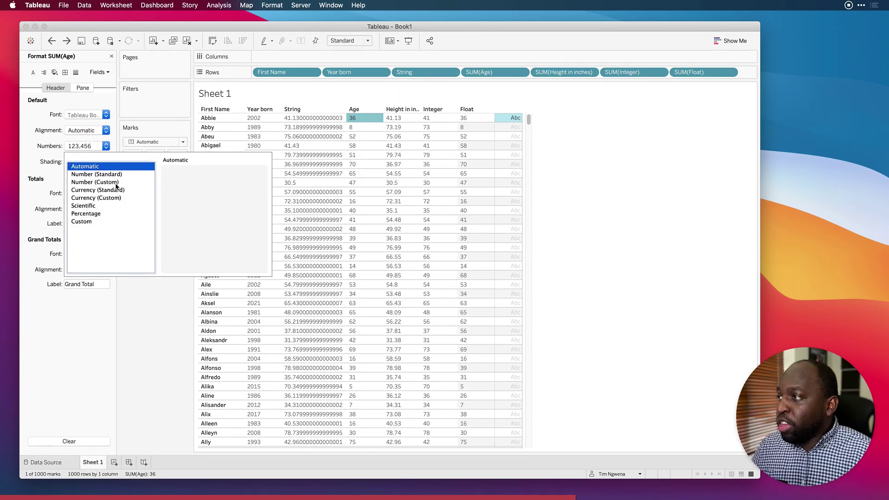
click(95, 182)
click(584, 144)
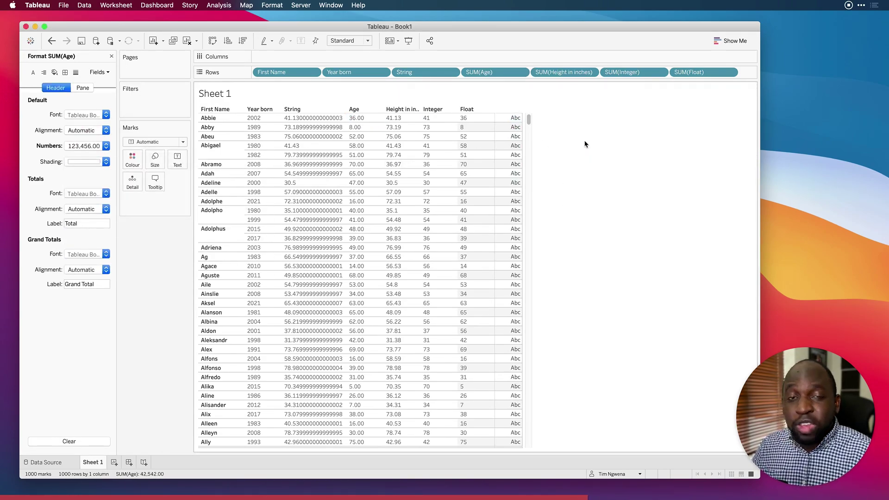
click(112, 56)
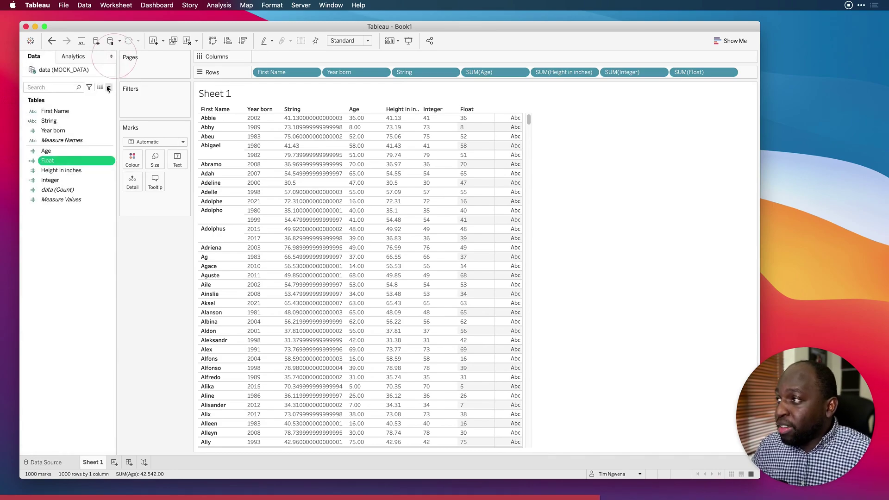
right_click(64, 151)
mouse_move(129, 247)
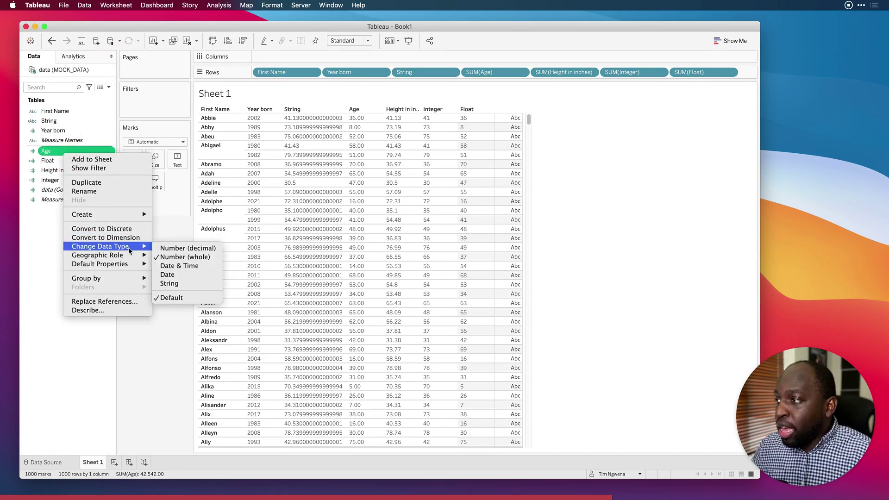